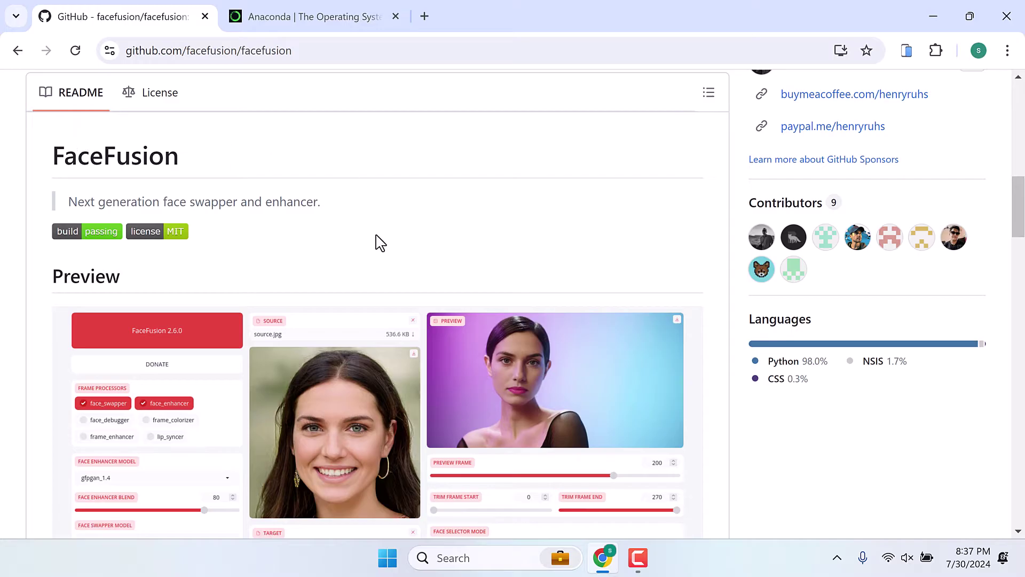
Browse the FaceFusion repository, then go to Anaconda's Free Download page
scroll(377, 236, down, 5)
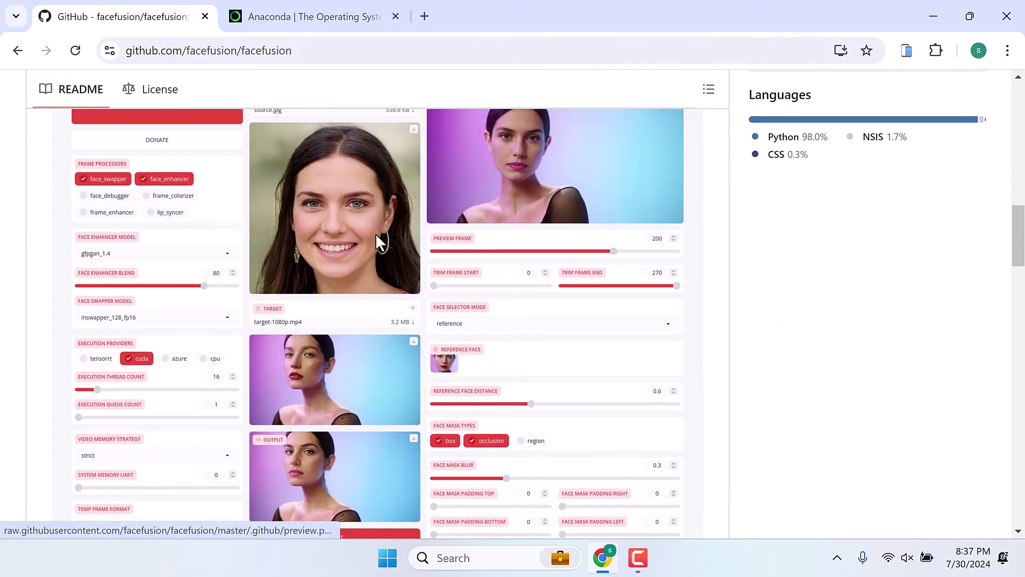
scroll(376, 233, down, 1)
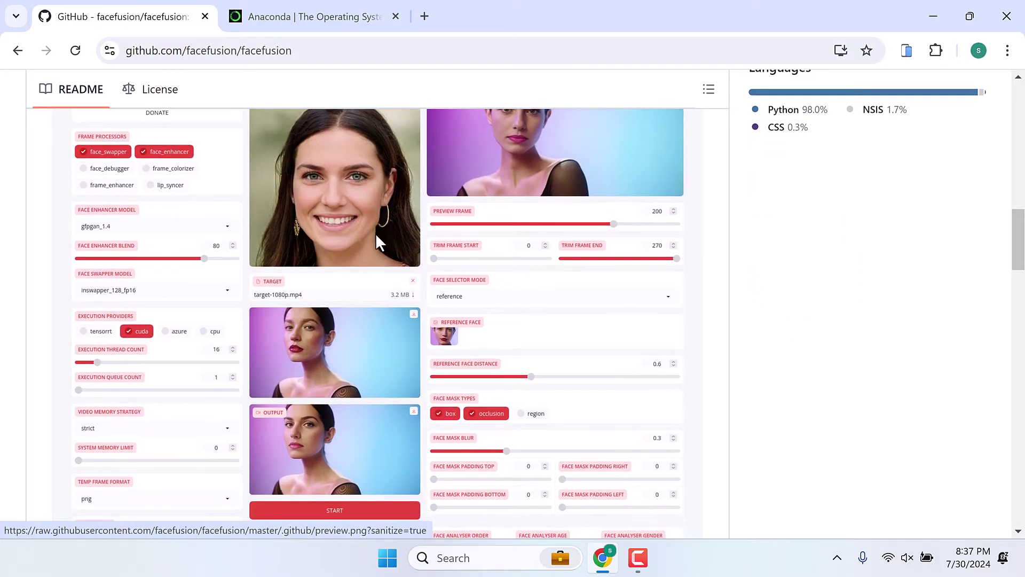
scroll(313, 357, down, 1)
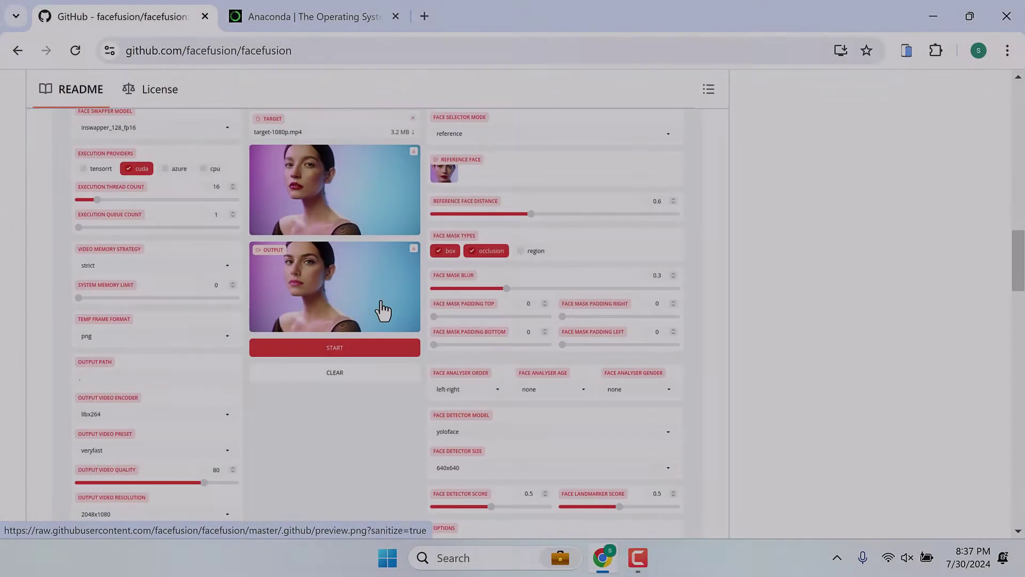
scroll(379, 309, up, 20)
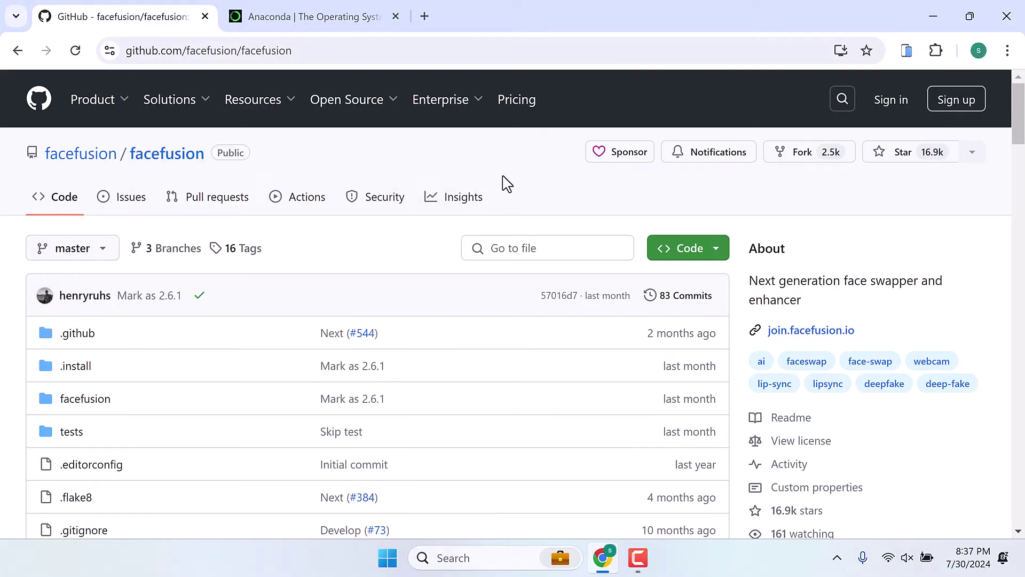
click(320, 18)
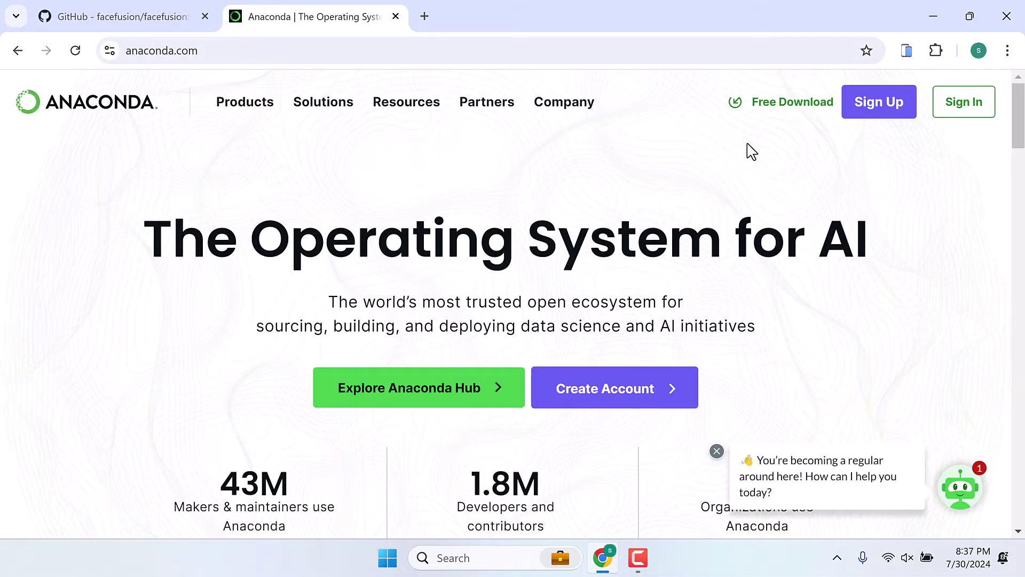
click(774, 102)
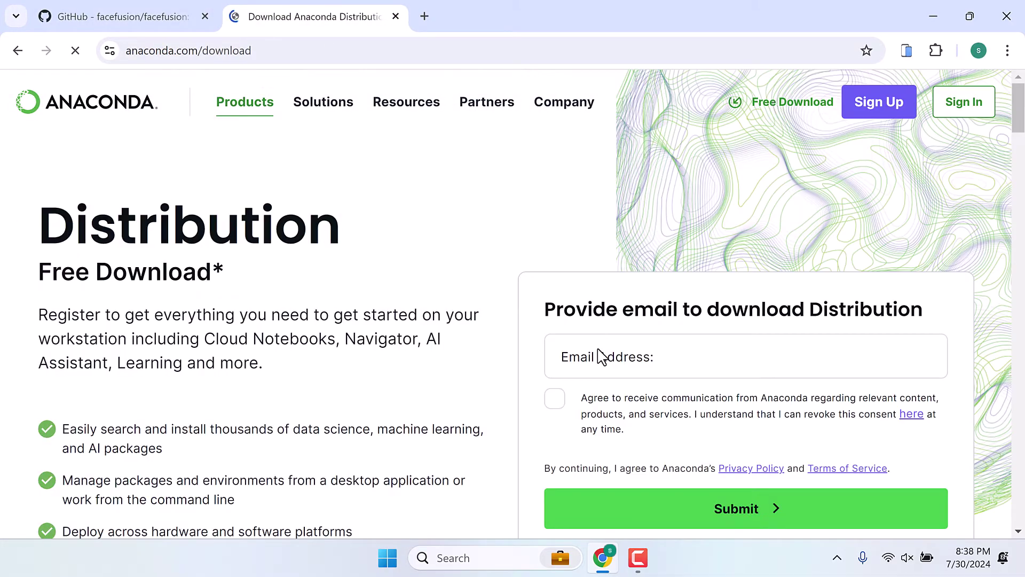
Skip registration to view the Windows installer, then close the Anaconda tab
scroll(639, 423, down, 2)
click(699, 443)
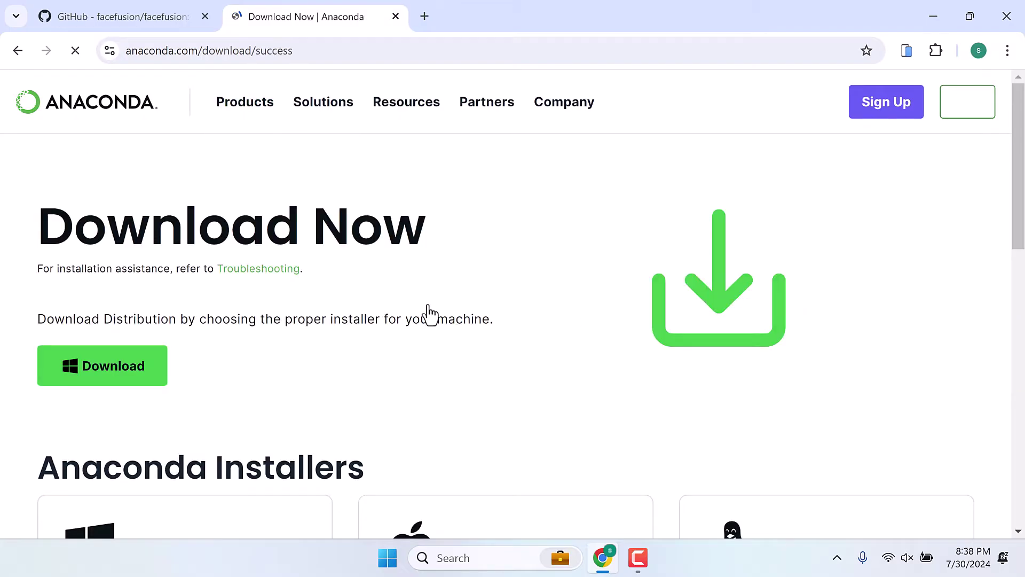
scroll(427, 314, down, 6)
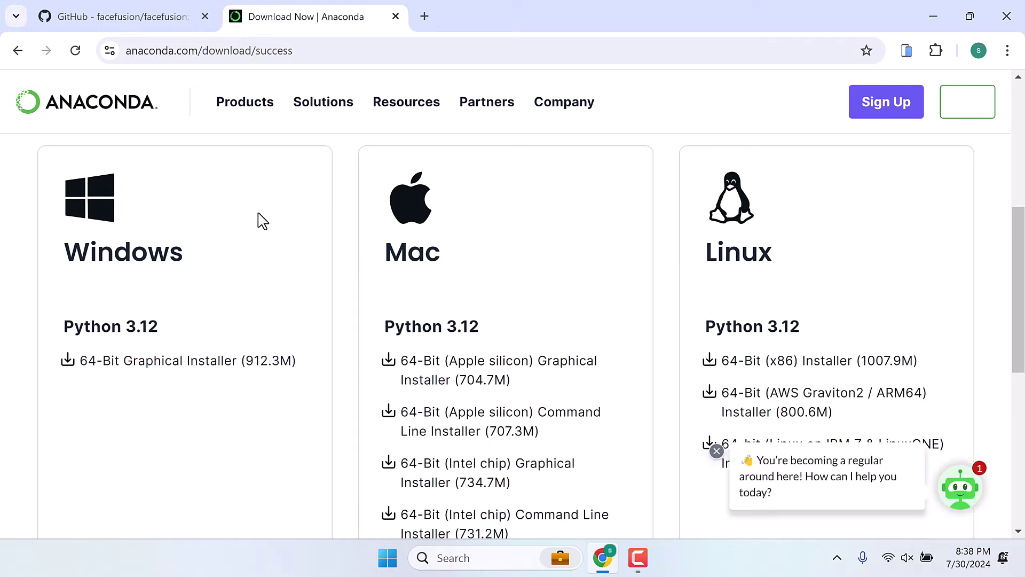
click(396, 16)
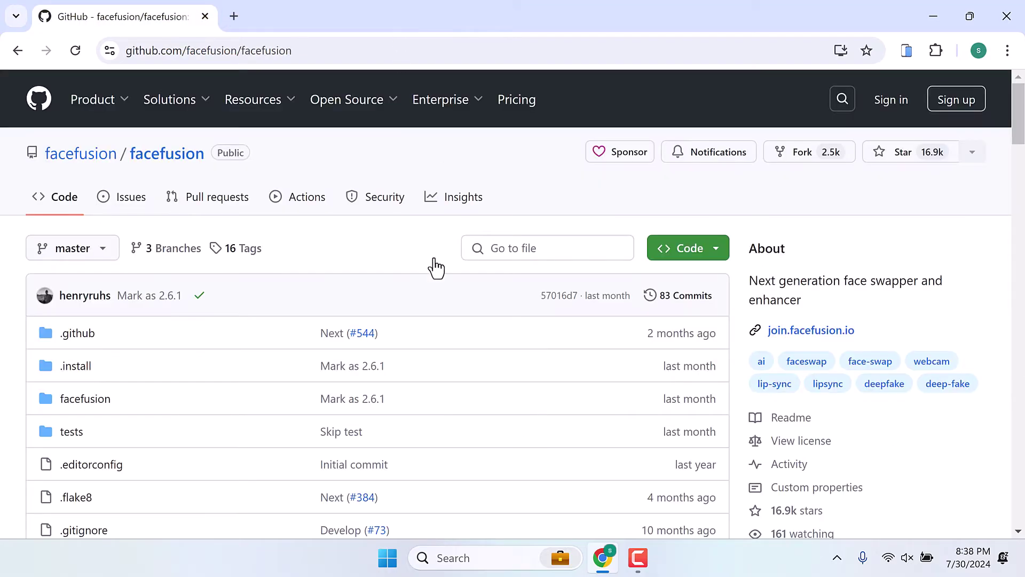
Search the Start menu for 'anaconda' and launch Anaconda Prompt
click(388, 559)
text(anac)
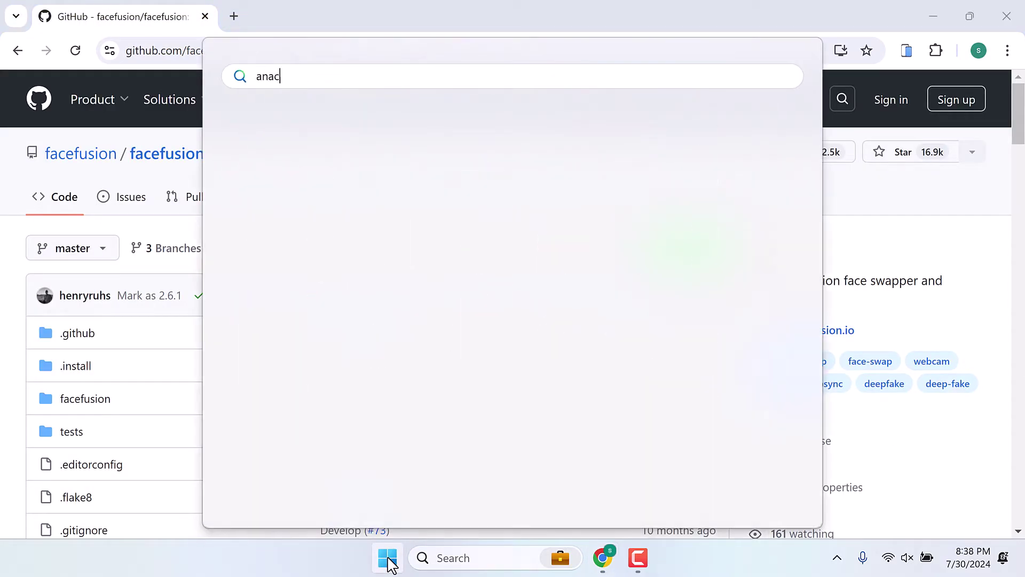
text(onda)
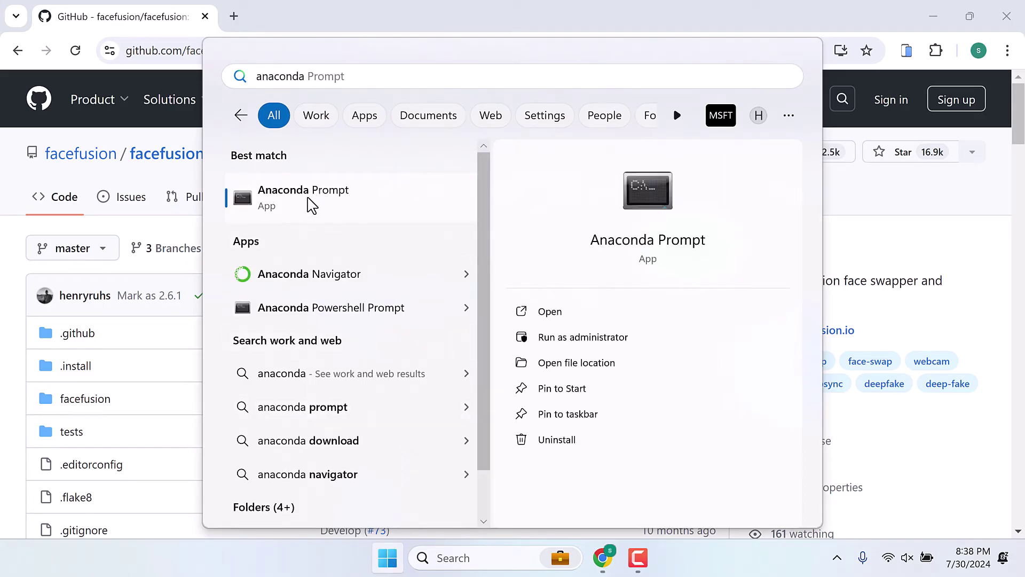
click(311, 205)
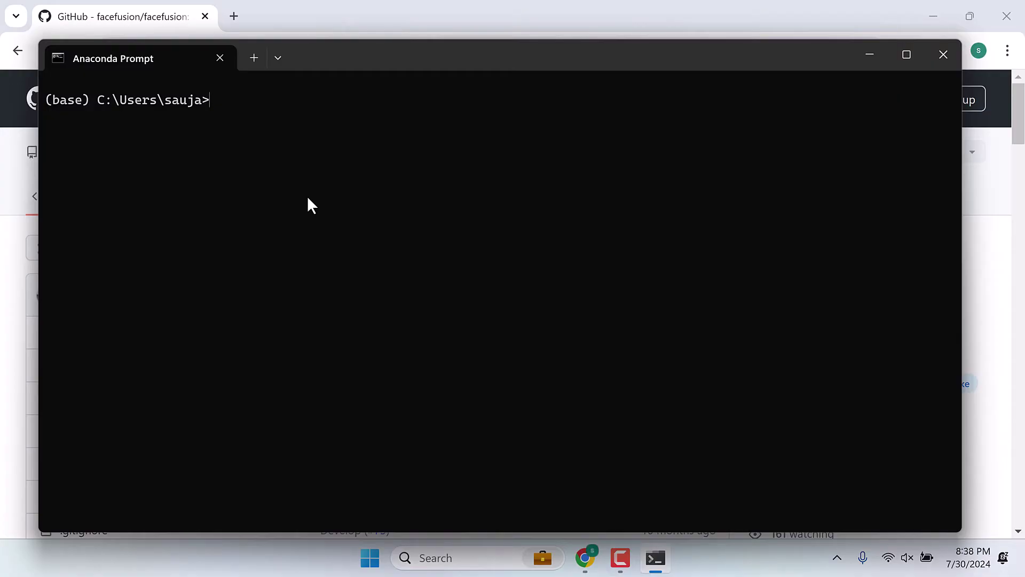
Run conda create --name facefusion python=3.12 and confirm the package install with y
text(conda create --na)
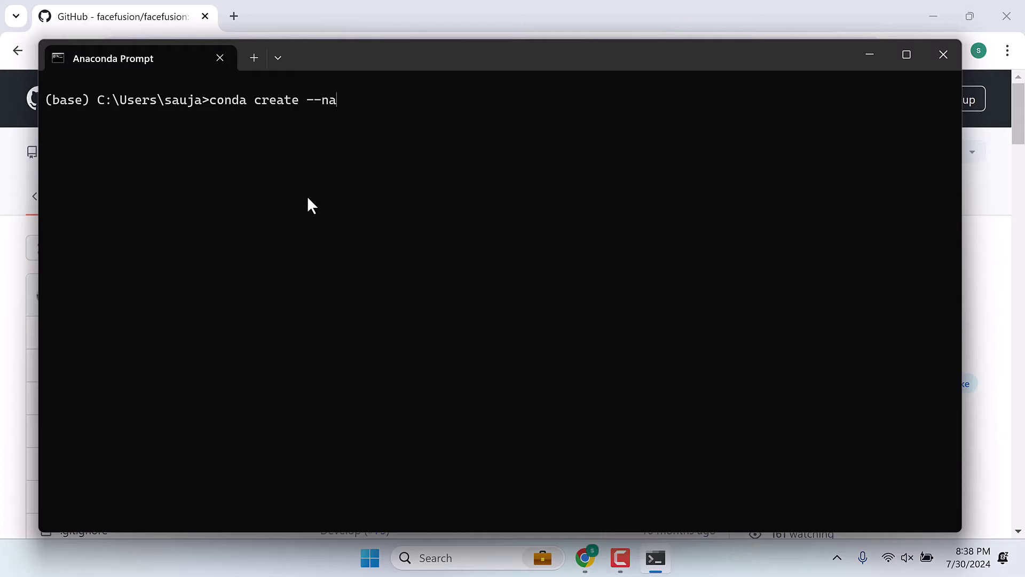
text(me facefusion python=)
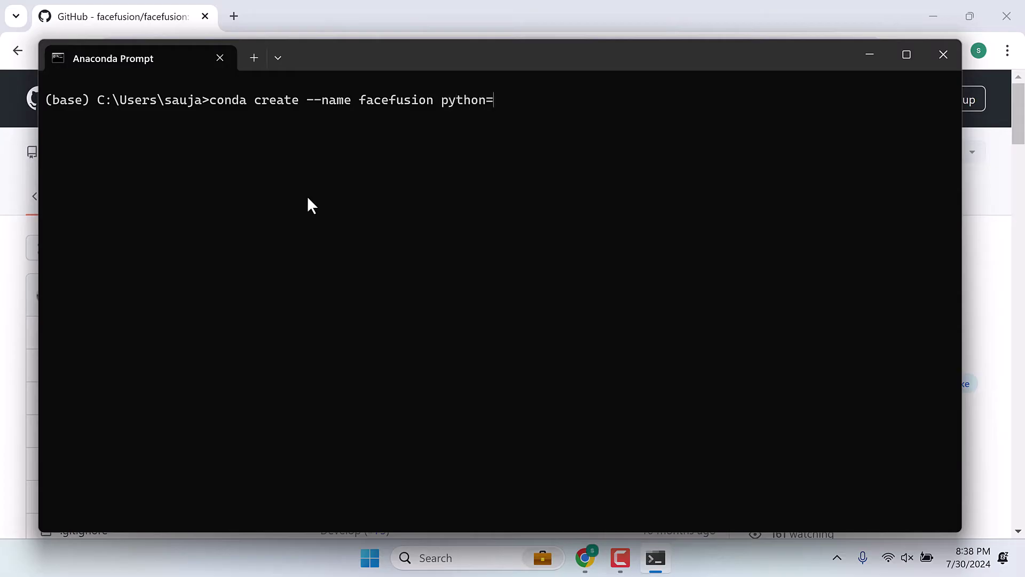
text(3.12)
key(Return)
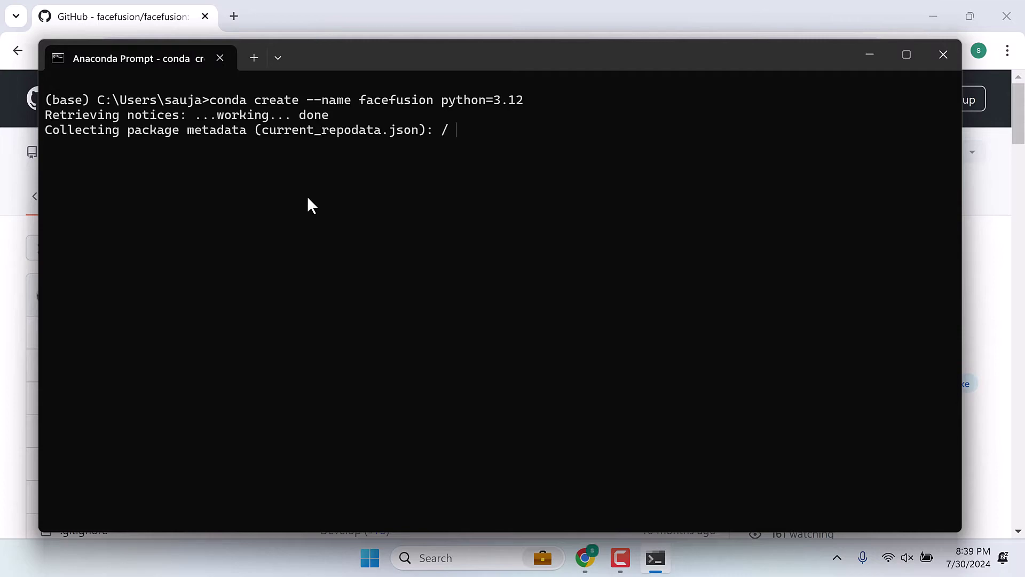
text(y)
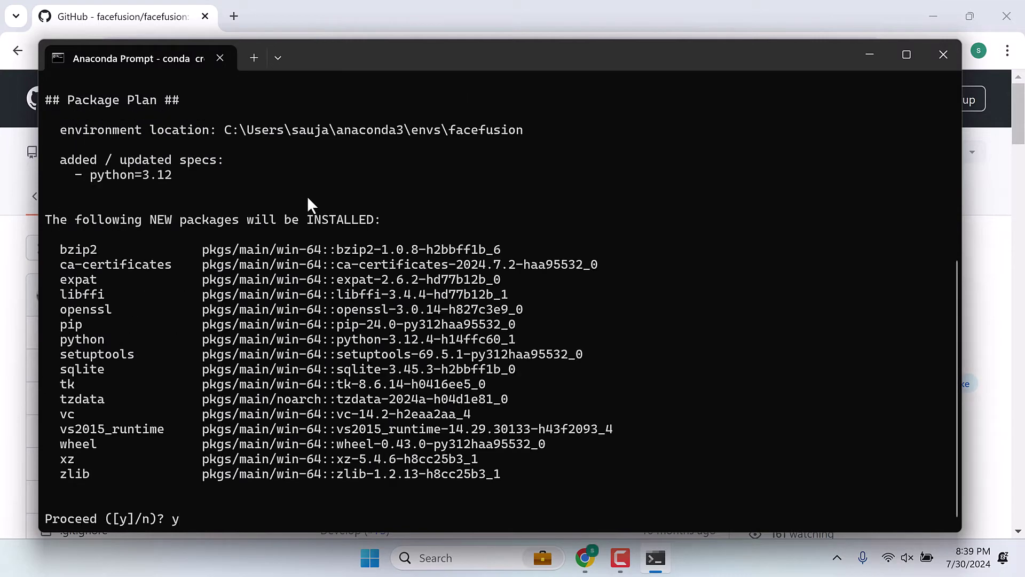
key(Return)
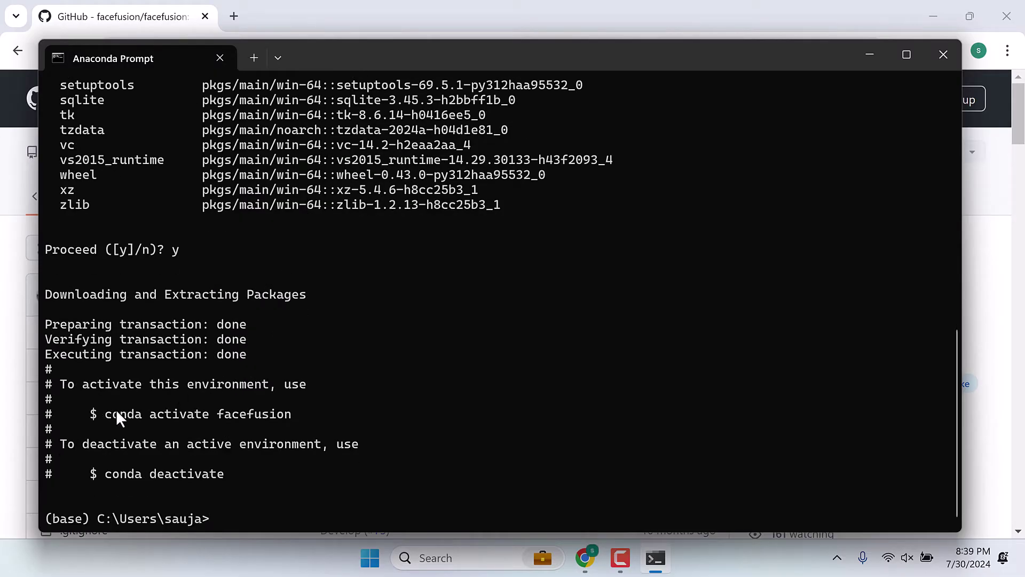
Activate the facefusion environment and bring the Chrome GitHub page forward
text(conda activate facefusion)
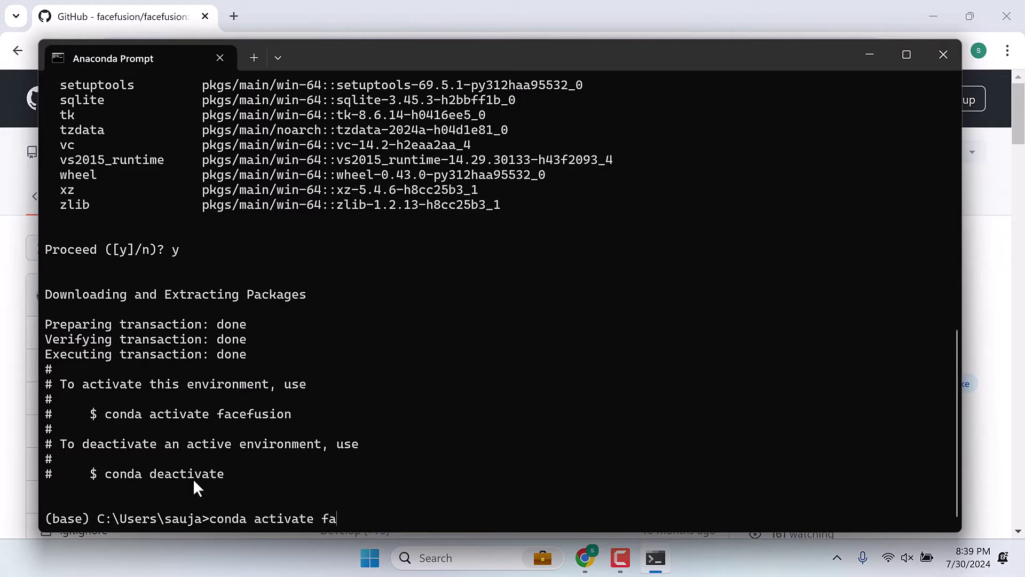
key(Return)
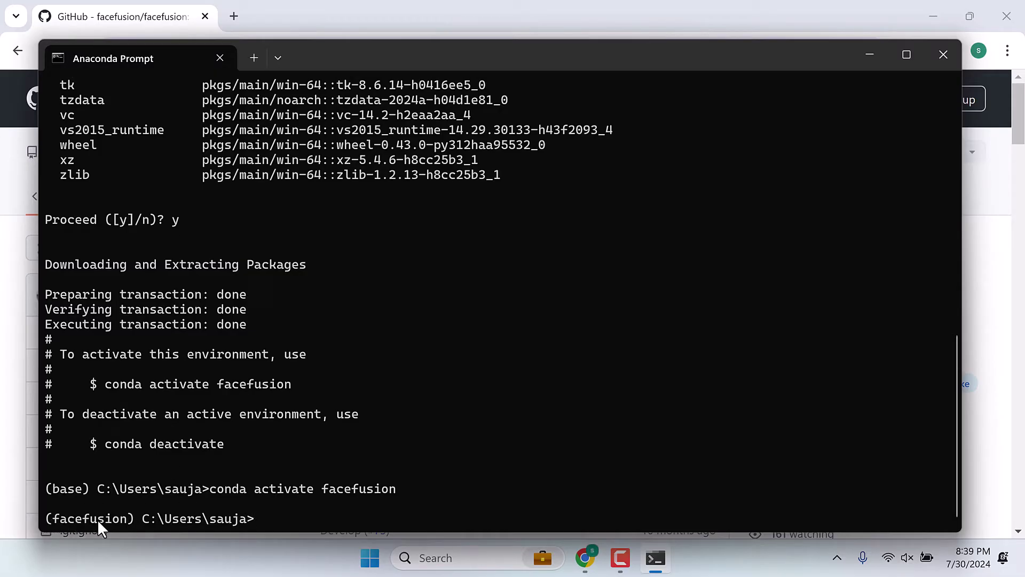
click(359, 7)
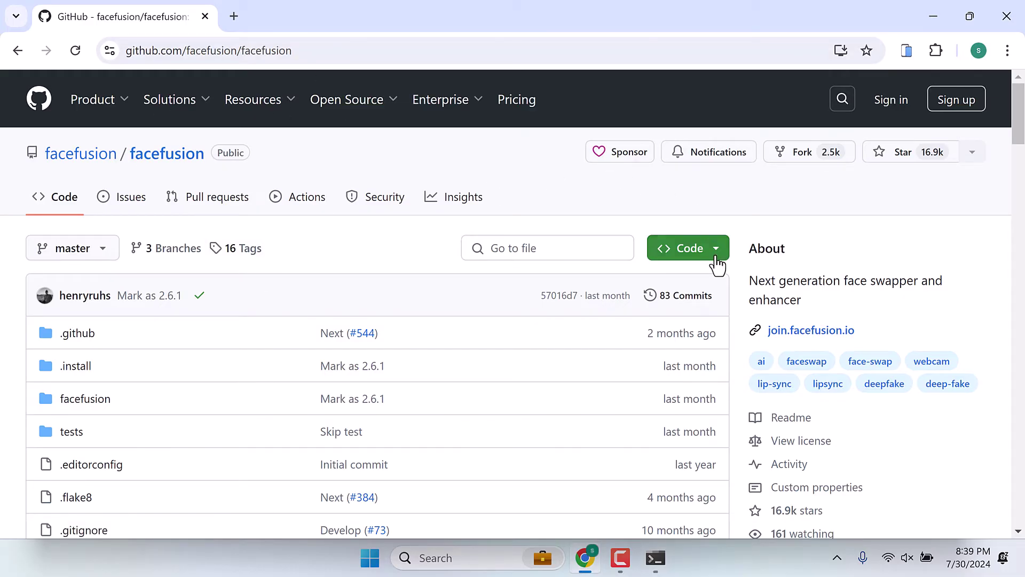
Download the repository via Code > Download ZIP and open facefusion-master.zip from download history
click(714, 255)
click(486, 474)
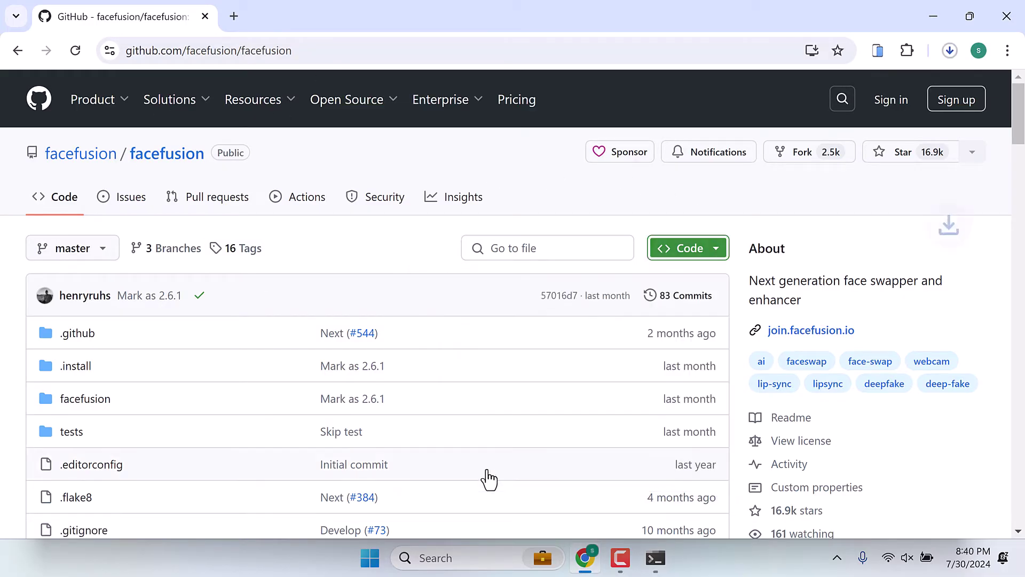
click(950, 50)
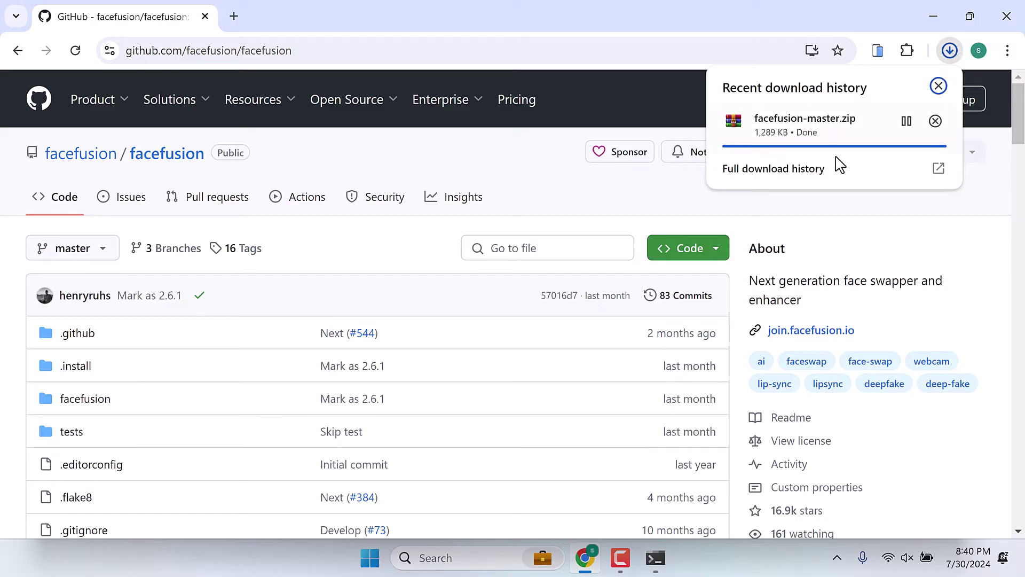
click(773, 169)
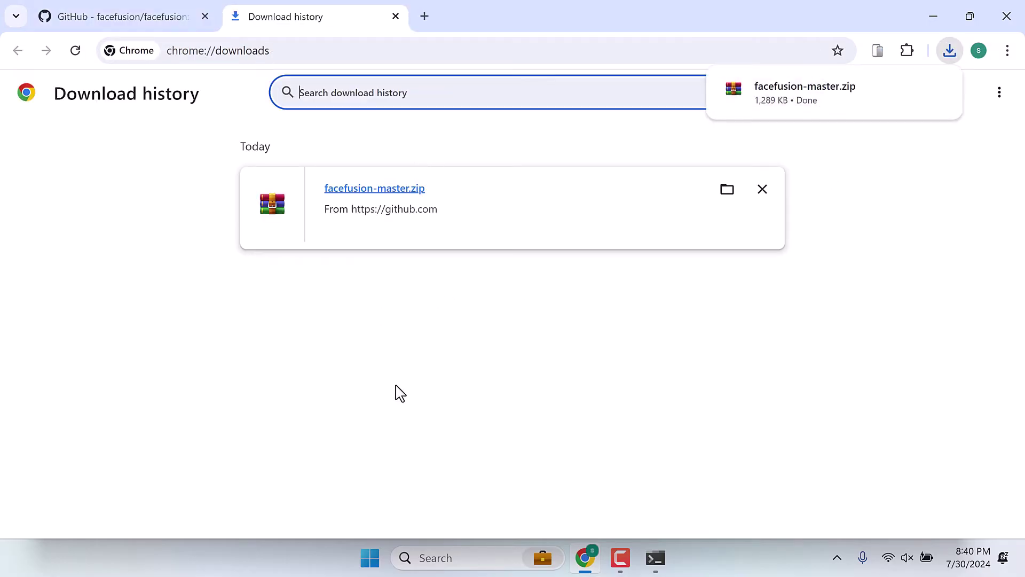
click(398, 192)
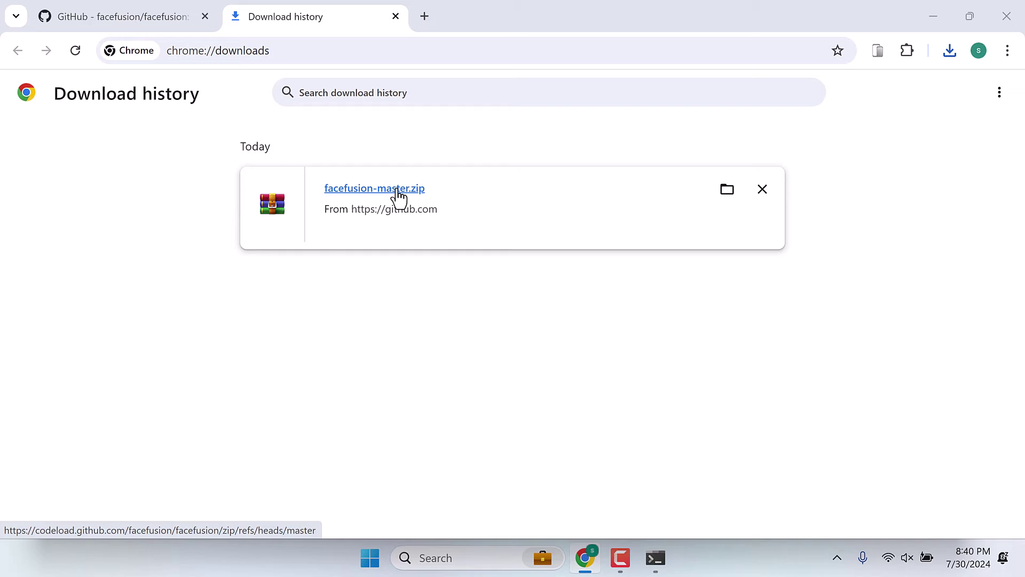
Extract the facefusion-master folder from the WinRAR archive onto the desktop
click(637, 366)
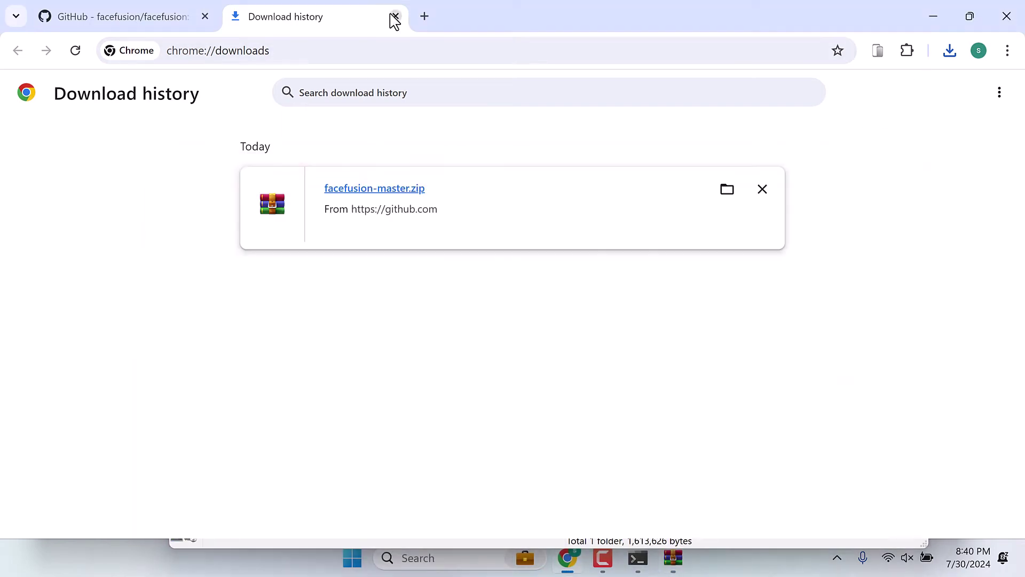
click(395, 16)
click(933, 16)
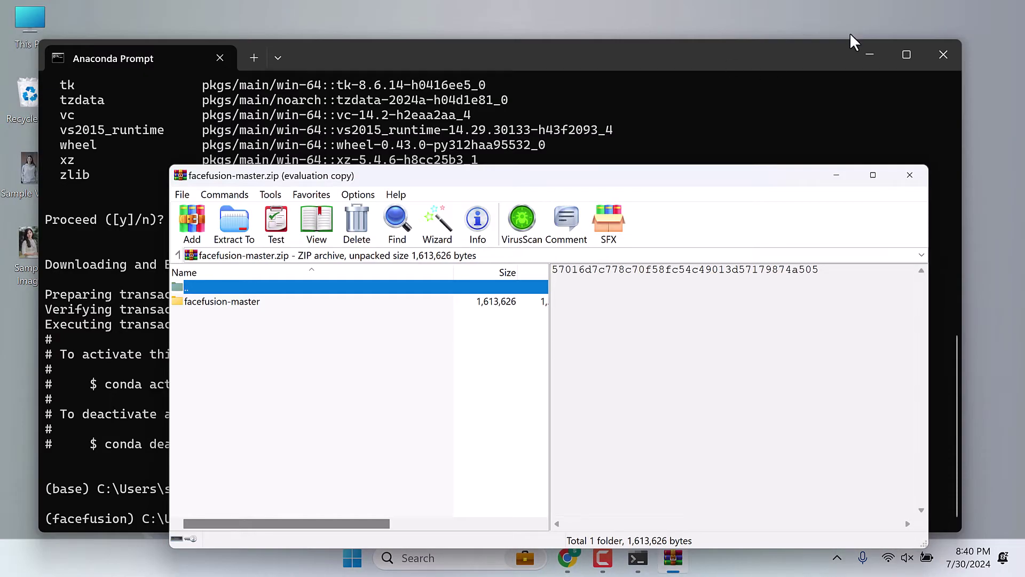
click(876, 50)
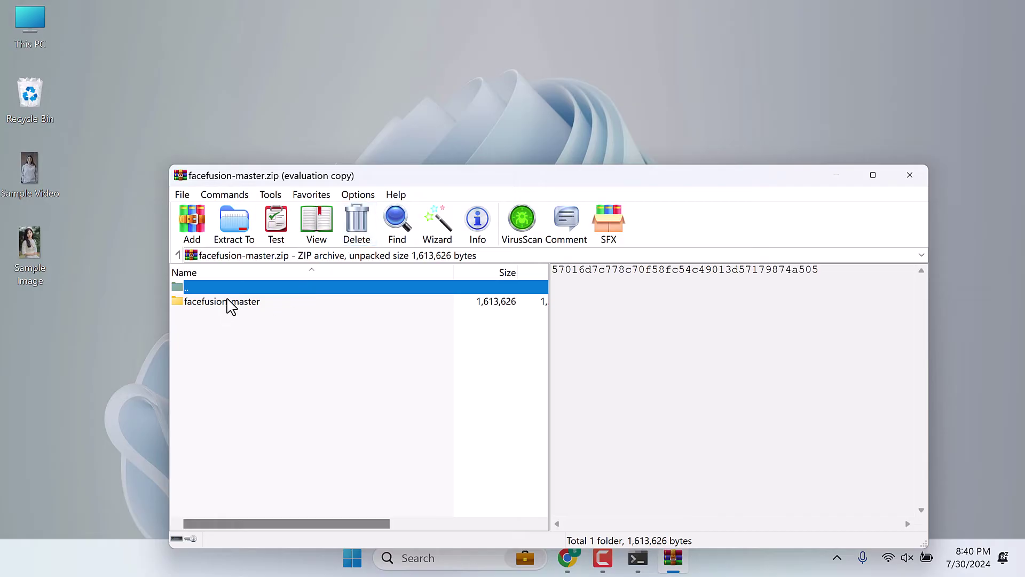
drag(227, 302, 360, 87)
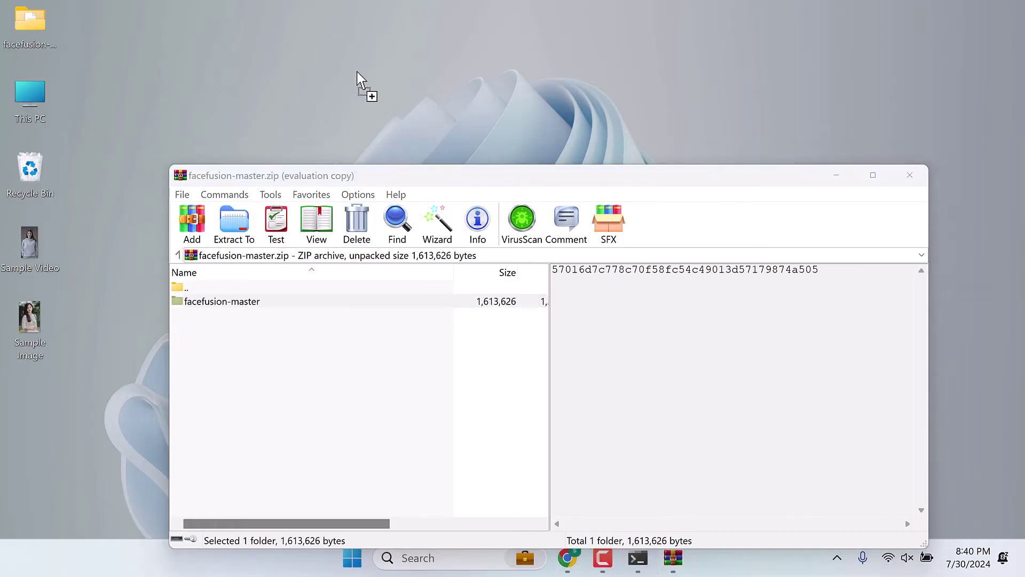
click(914, 169)
Open facefusion-master in File Explorer and copy its full path from the address bar
drag(54, 25, 252, 92)
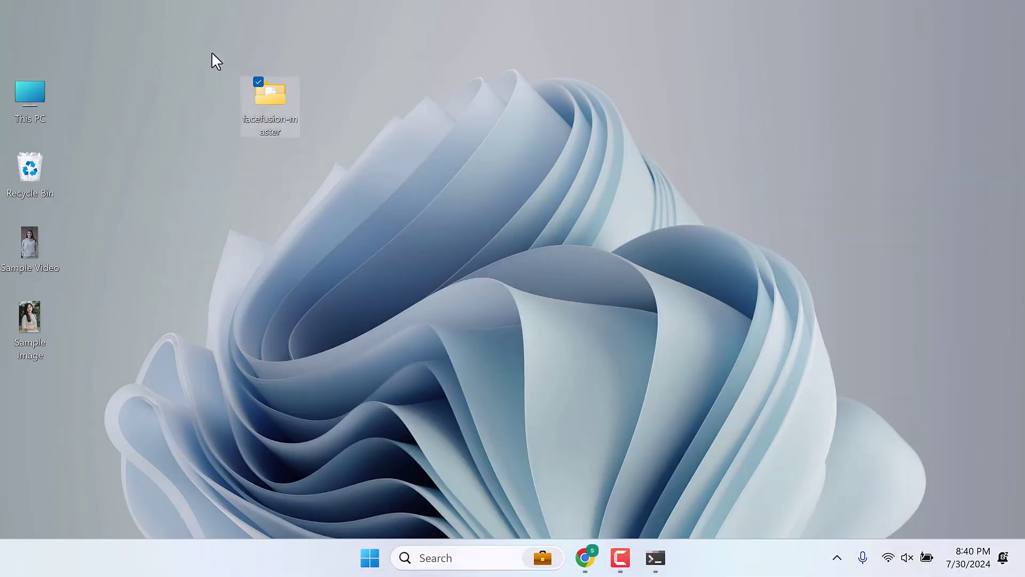
double_click(271, 107)
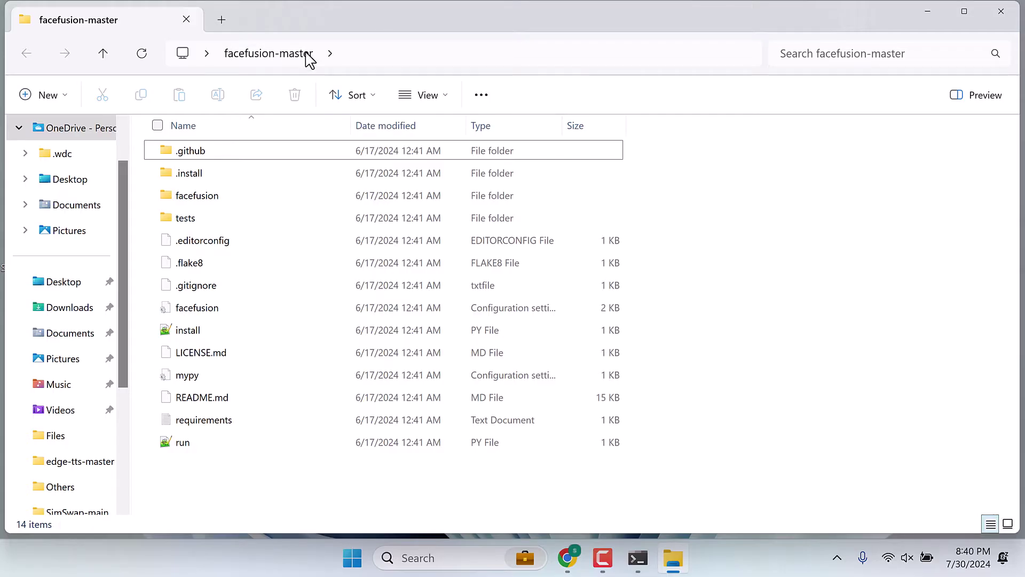
click(362, 61)
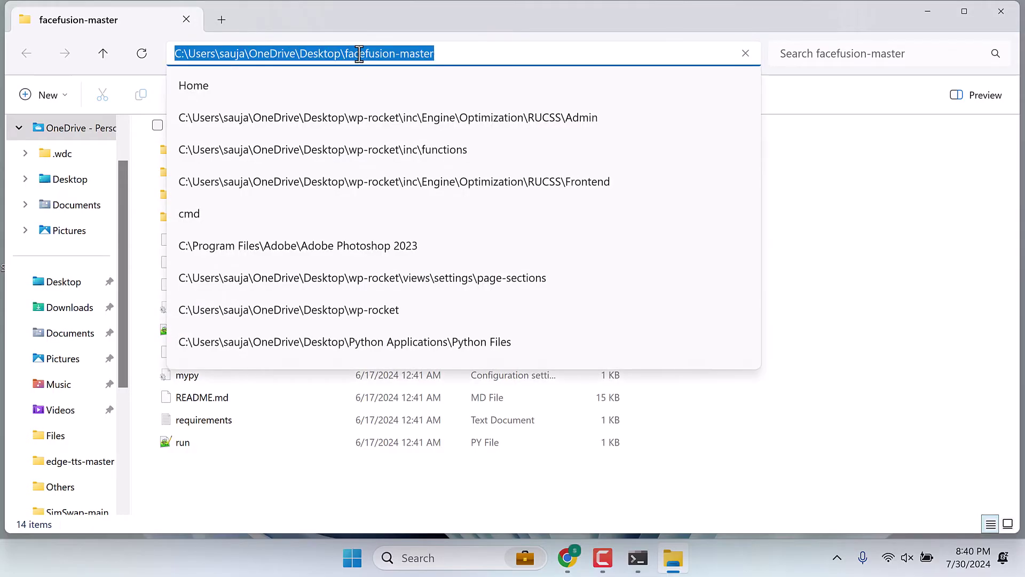
right_click(360, 60)
click(389, 96)
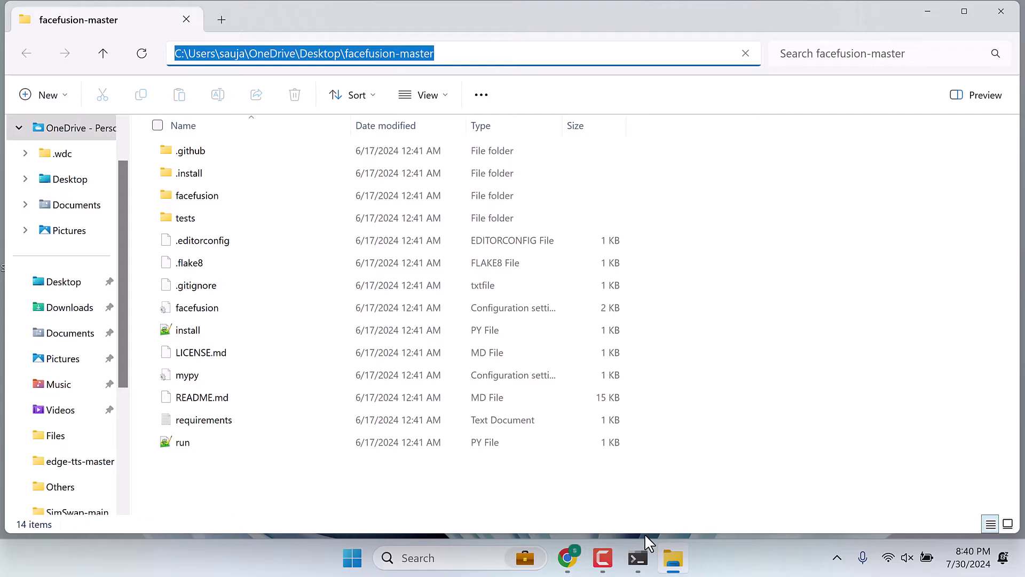
Change into the pasted facefusion-master path and run pip install -r requirements.txt
click(638, 558)
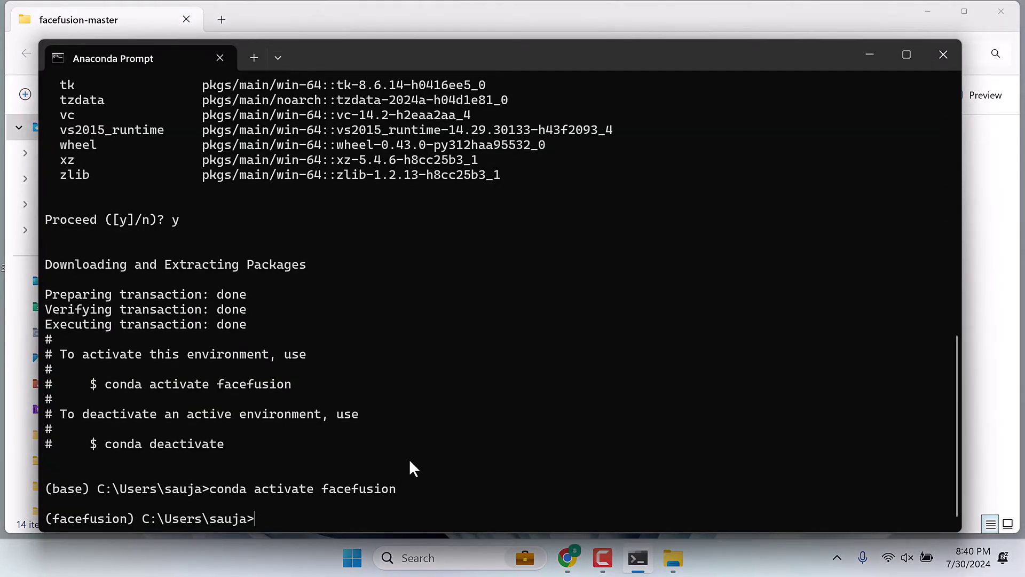
text(cd)
key(ctrl+v)
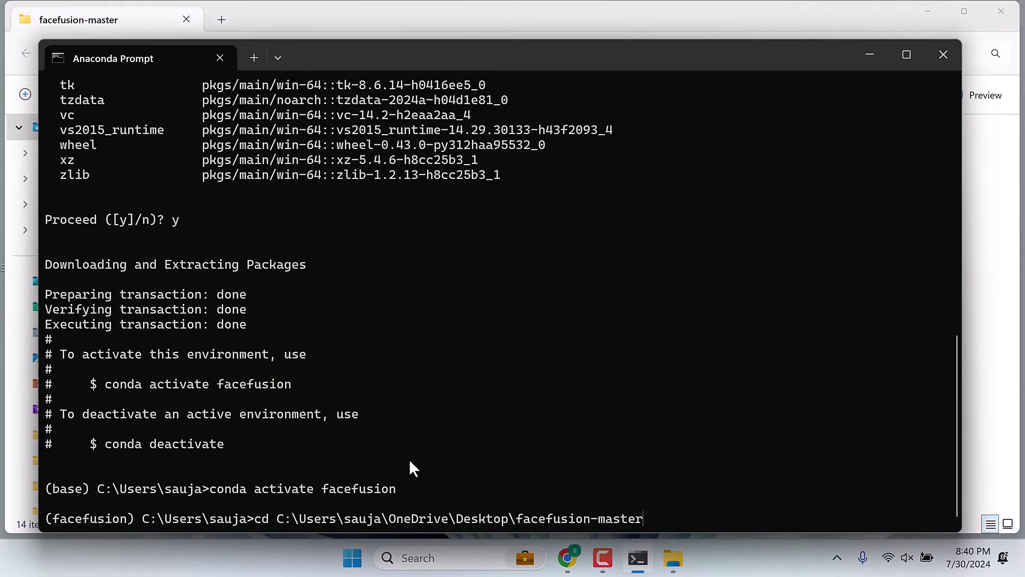
key(Return)
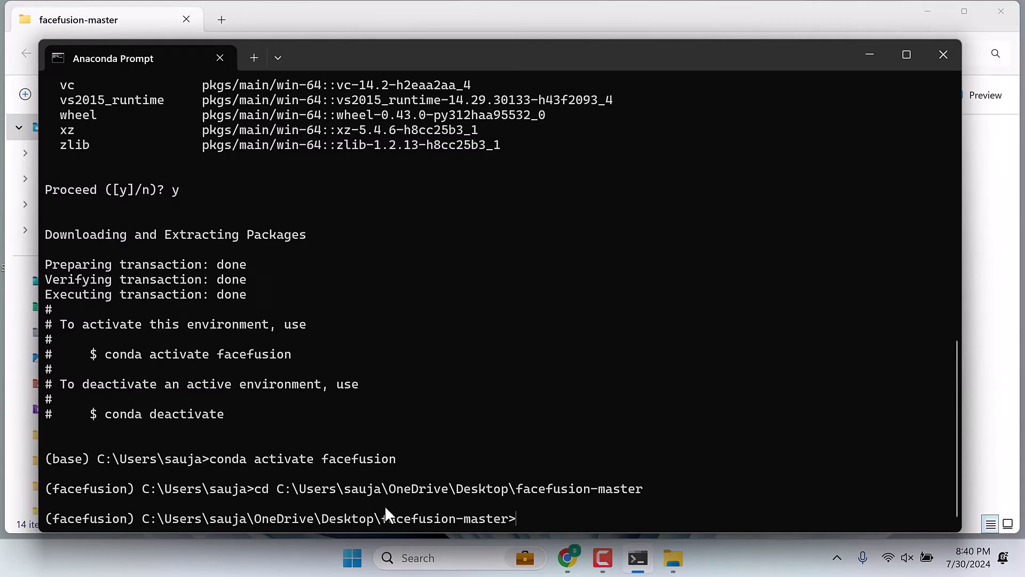
text(pip install -r requirements.t)
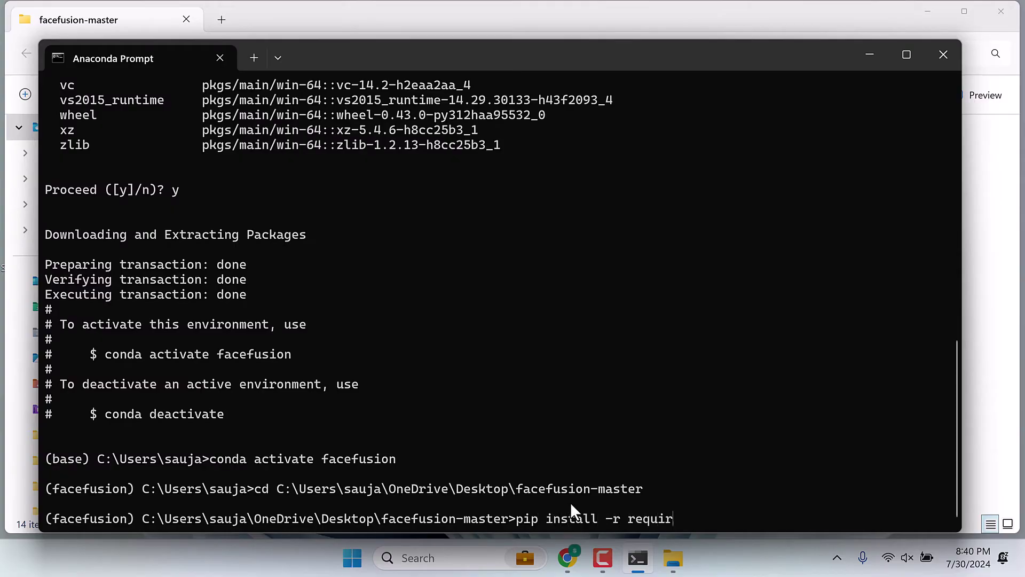
text(xt)
key(Return)
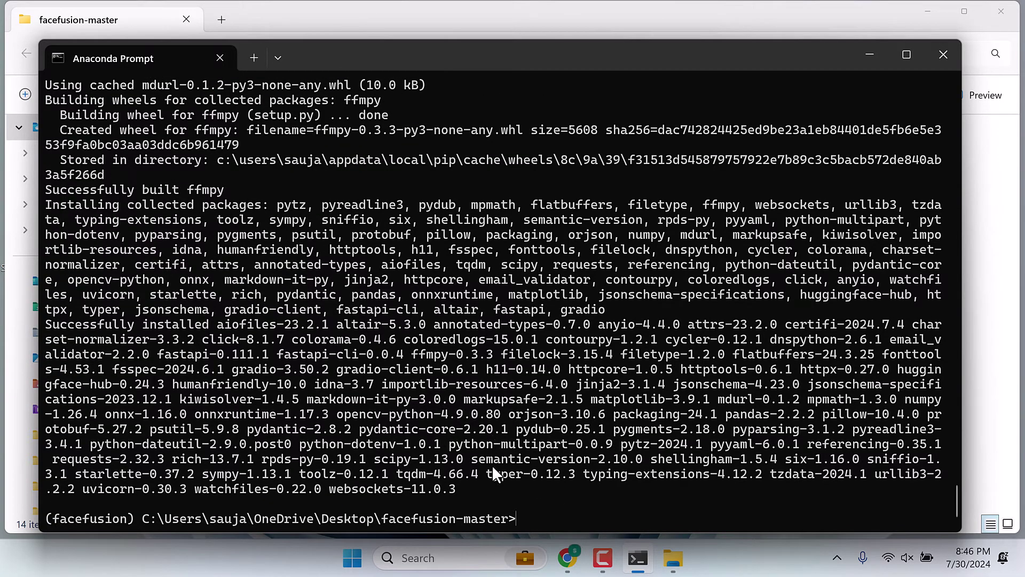
Install ffmpeg with pip, then attempt conda install -c conda forge ffmpeg
text(pip install ffm)
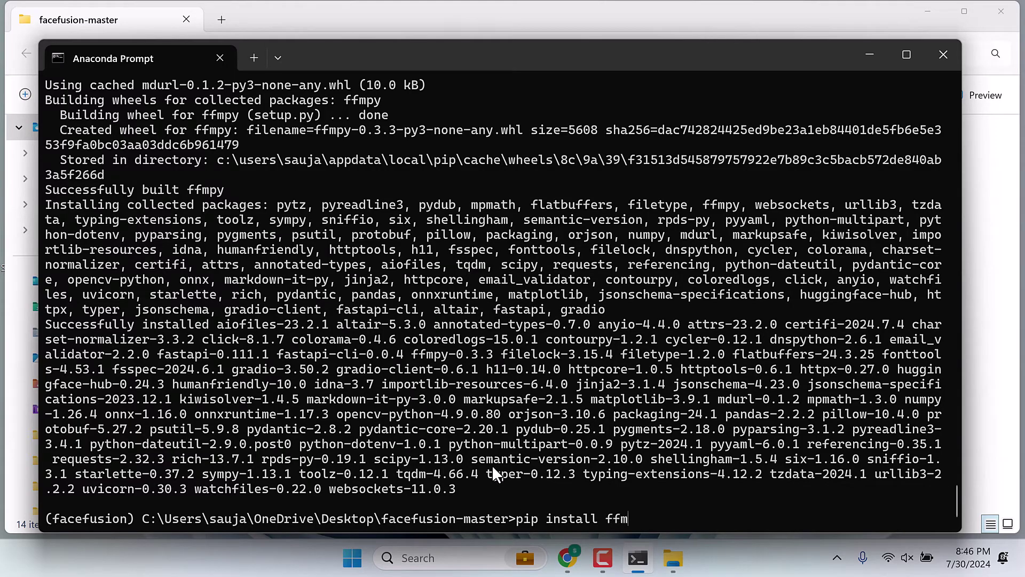
text(peg)
key(Return)
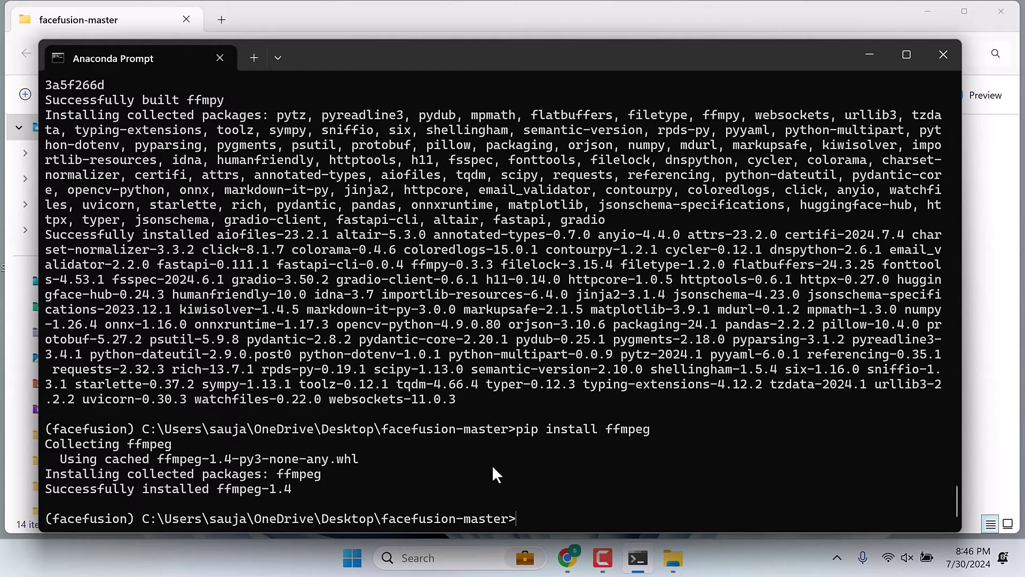
text(conda install -c con)
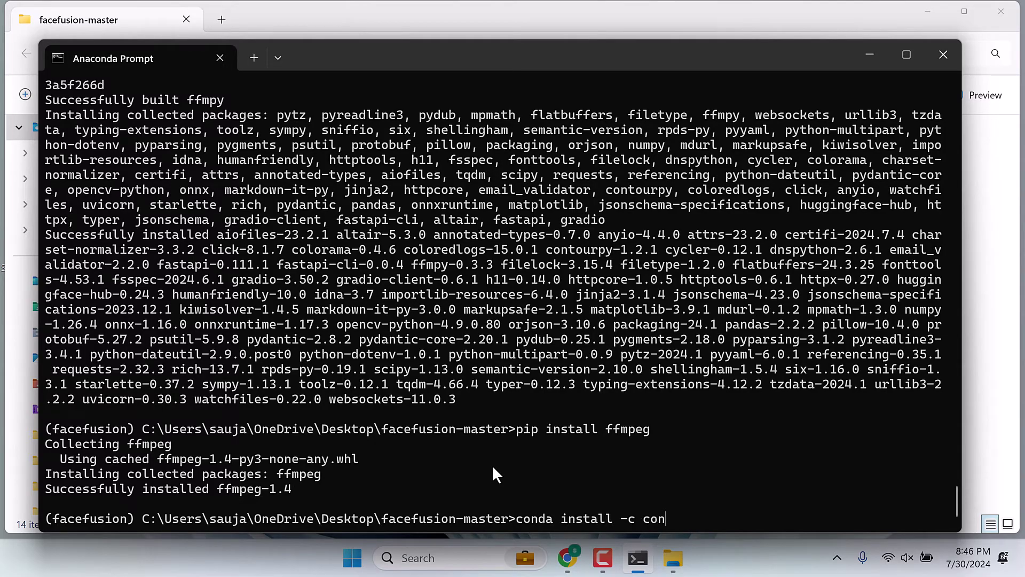
text(da forge ffmpeg)
key(Return)
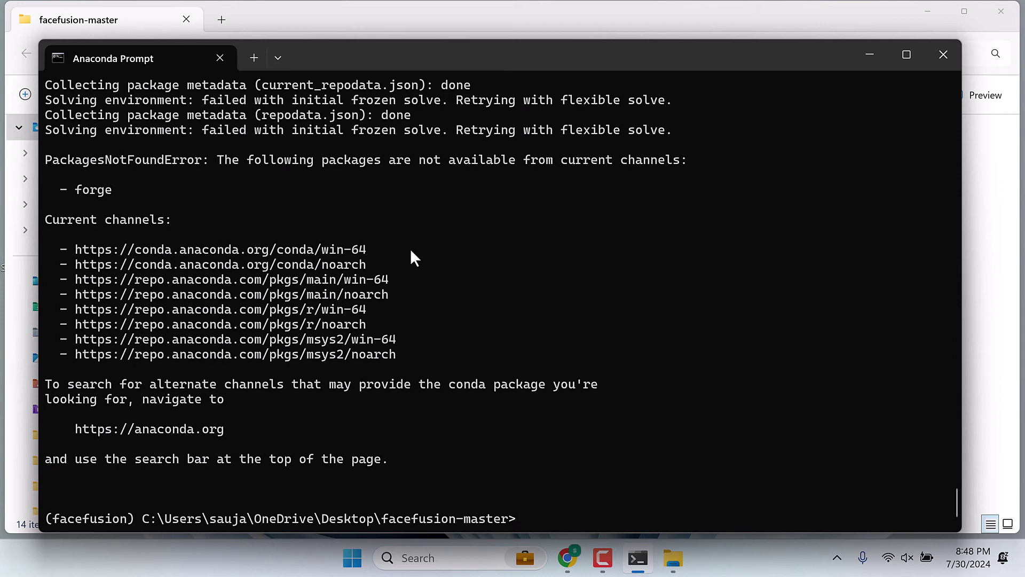
Clear the screen with cls and run python run.py, which reports FFmpeg missing
text(cls)
key(Return)
text(pyt)
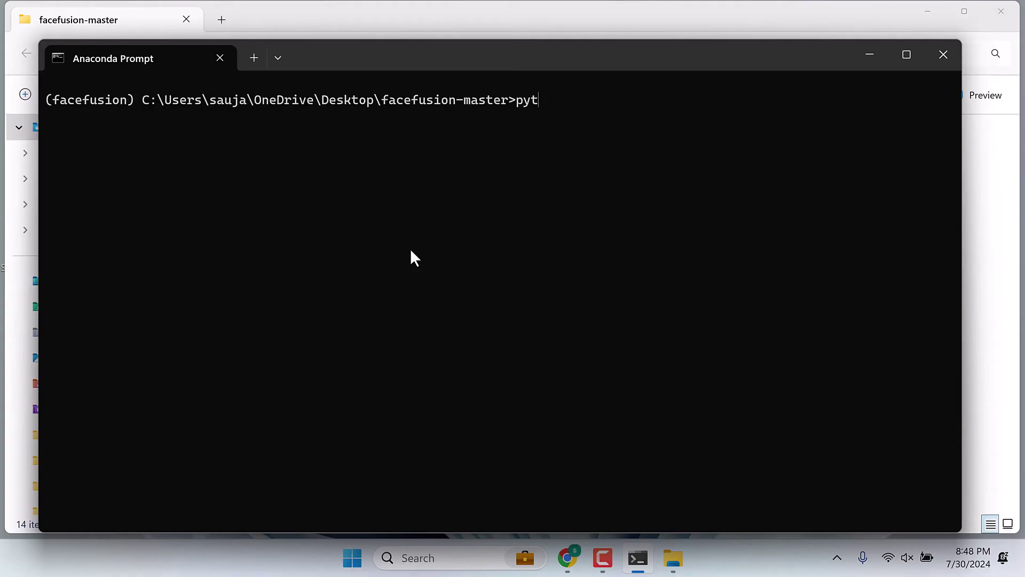
text(hon run.py)
key(Return)
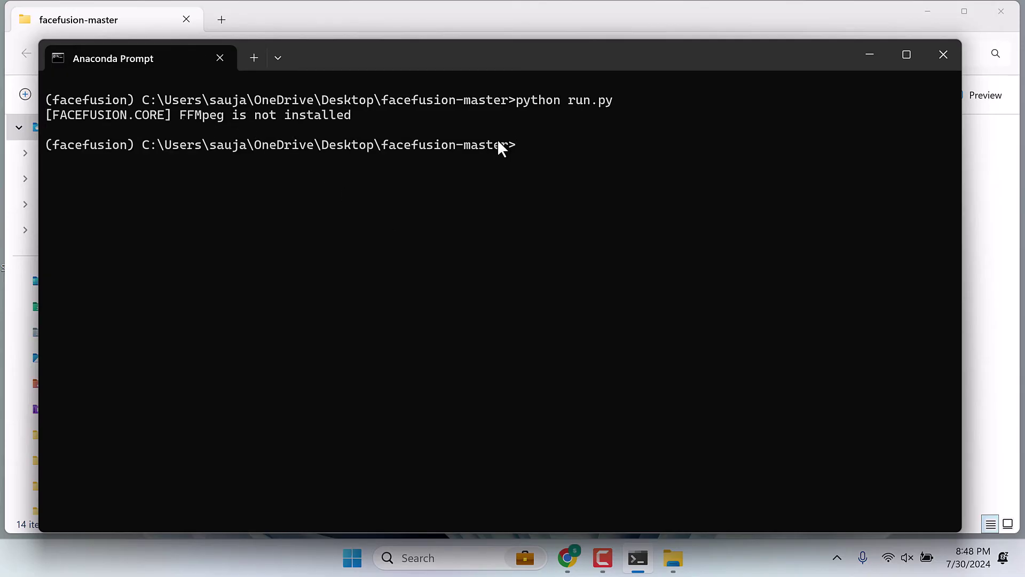
Install ffmpeg 6.1.1 via conda install FFMpeg, confirming with y
text(conda install FFMpe)
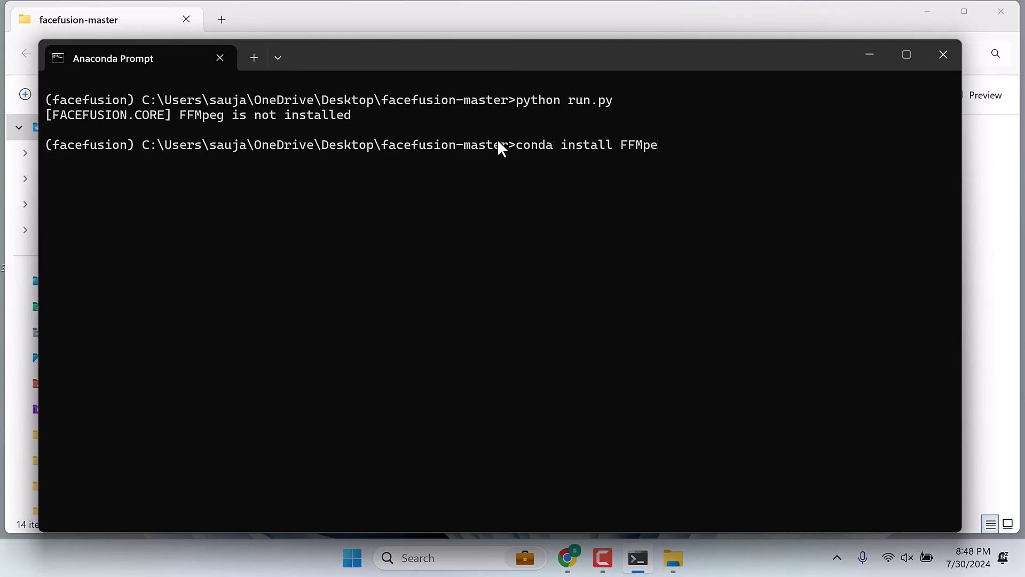
text(g)
key(Return)
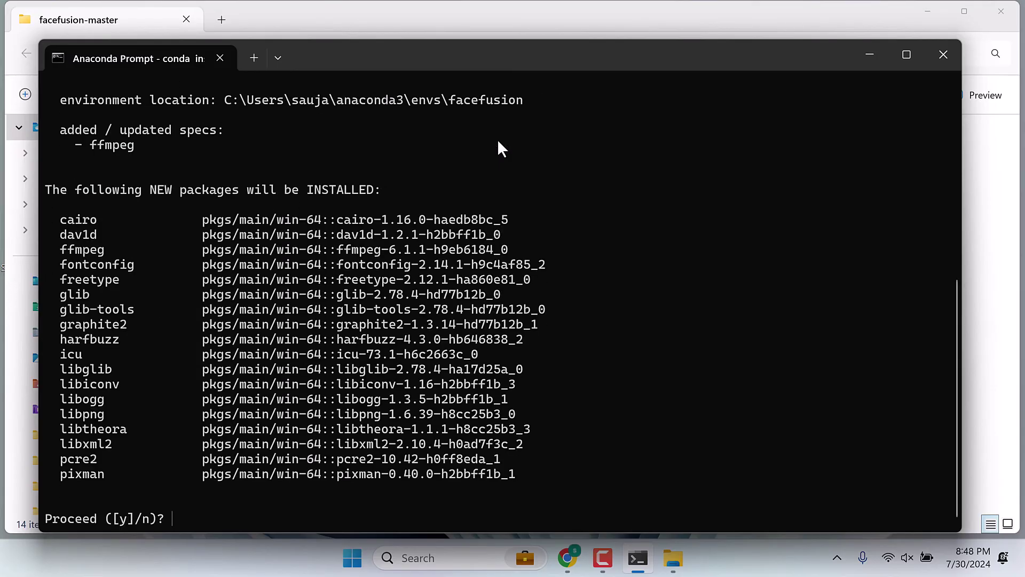
text(y)
key(Return)
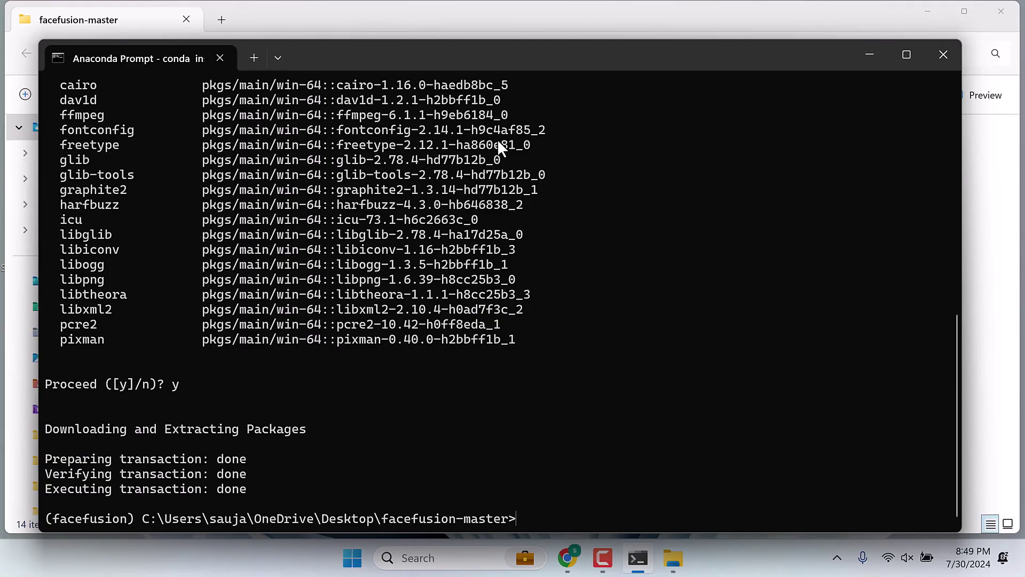
text(python run.py)
key(Return)
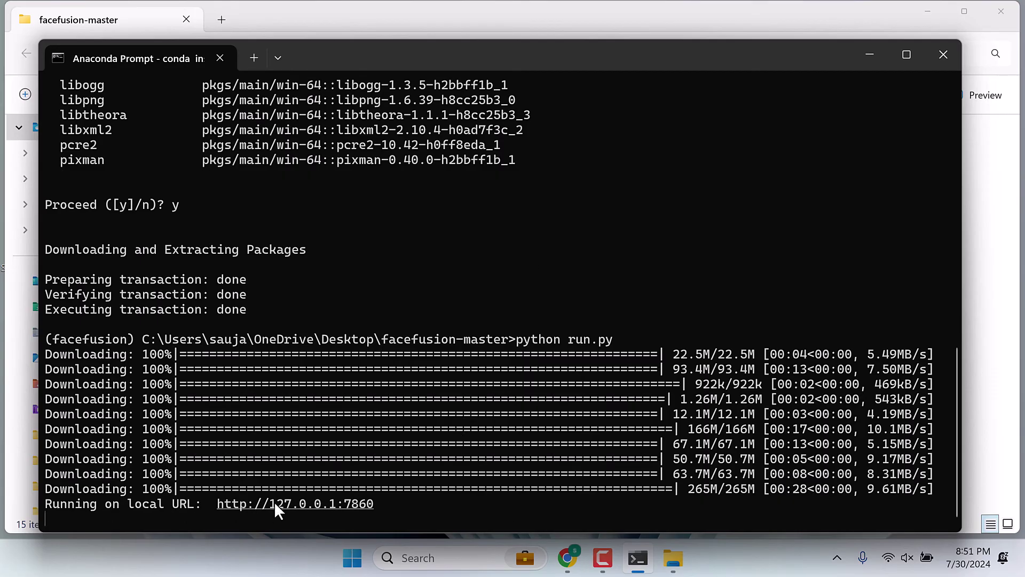
drag(379, 505, 220, 501)
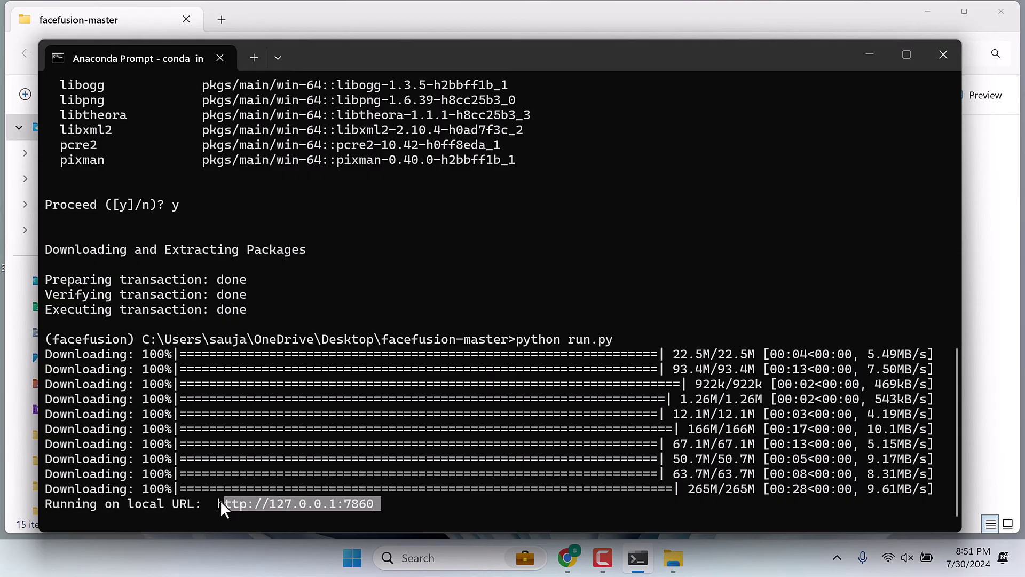
key(ctrl+c)
Load the FaceFusion 2.6.1 web interface at 127.0.0.1:7860 in a new Chrome tab
click(566, 559)
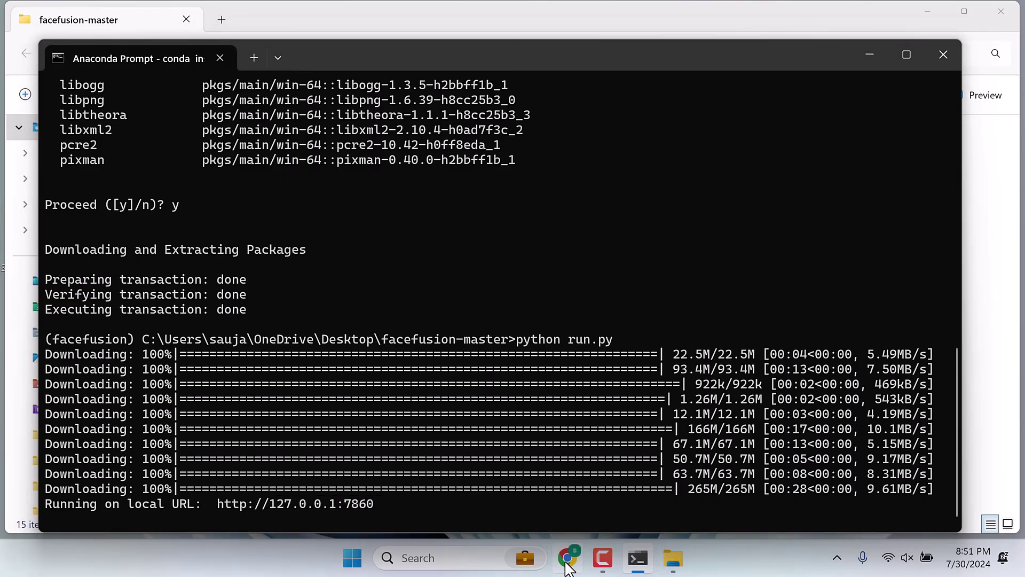
click(234, 16)
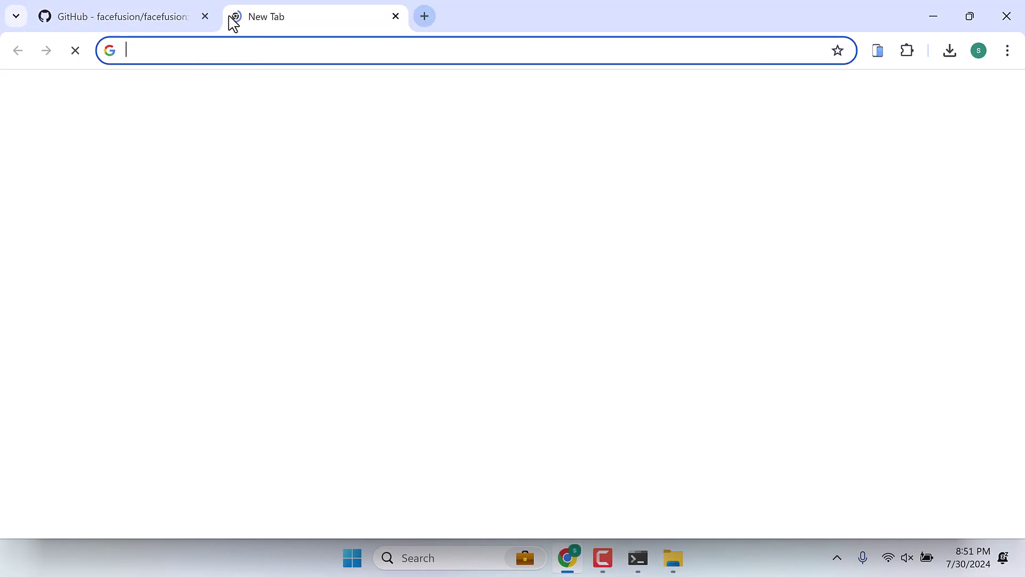
key(ctrl+v)
key(Return)
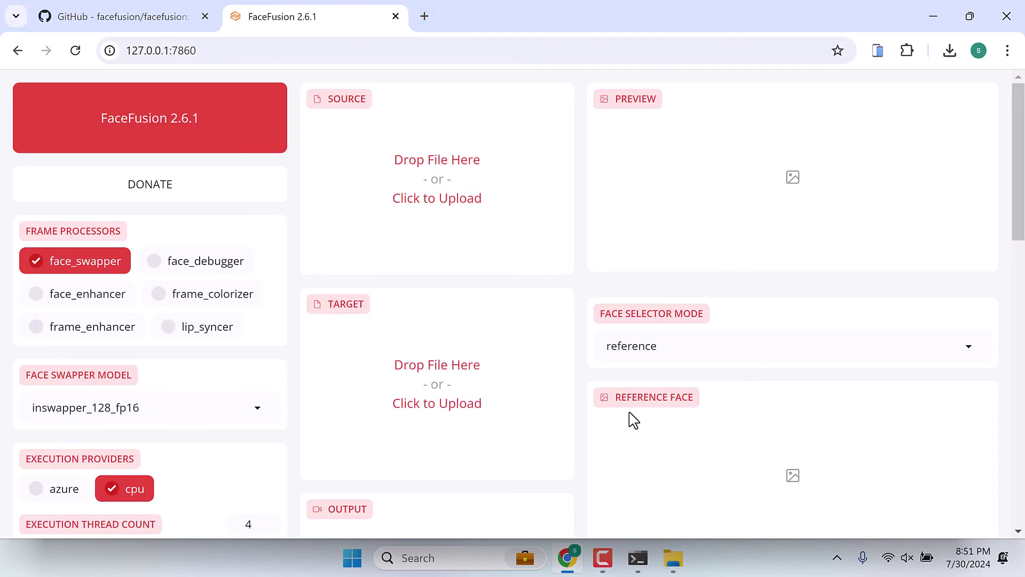
scroll(631, 419, down, 2)
scroll(631, 419, up, 2)
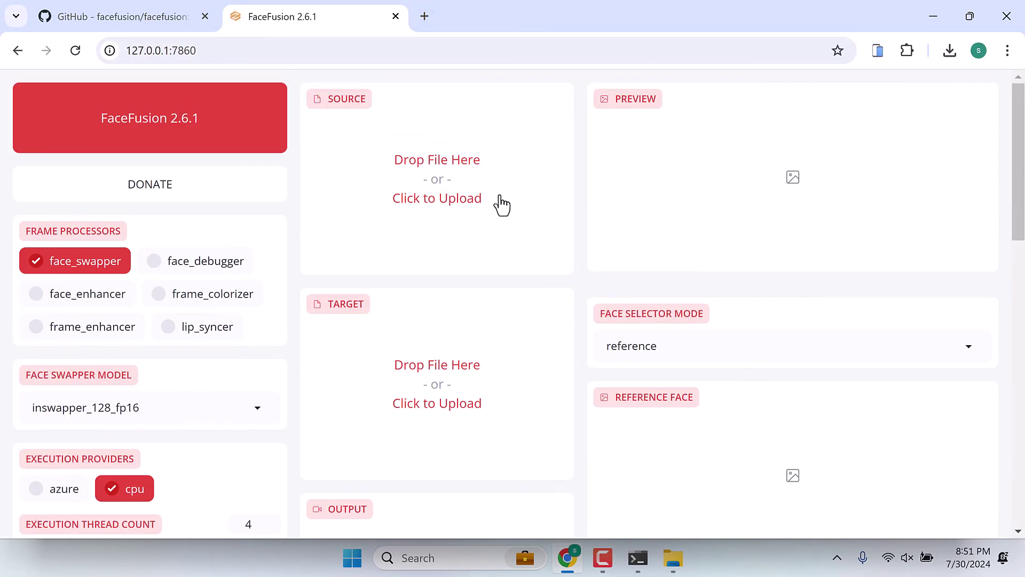
Upload Sample Image from the Desktop as the source face
click(438, 187)
double_click(423, 230)
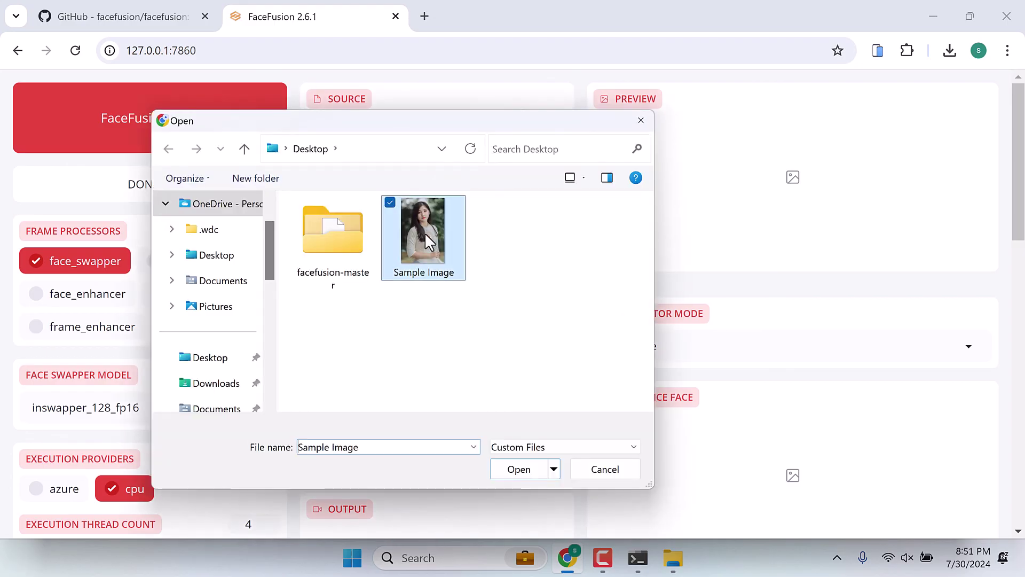
scroll(430, 241, down, 4)
scroll(427, 241, up, 3)
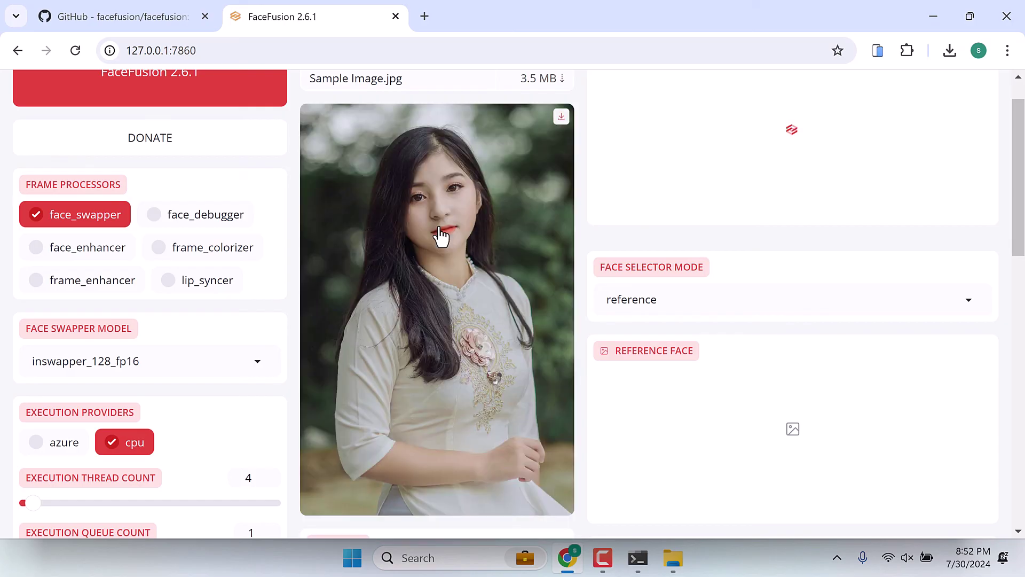
Upload Sample Video.mp4 as the target video
scroll(441, 234, down, 5)
click(451, 323)
double_click(497, 275)
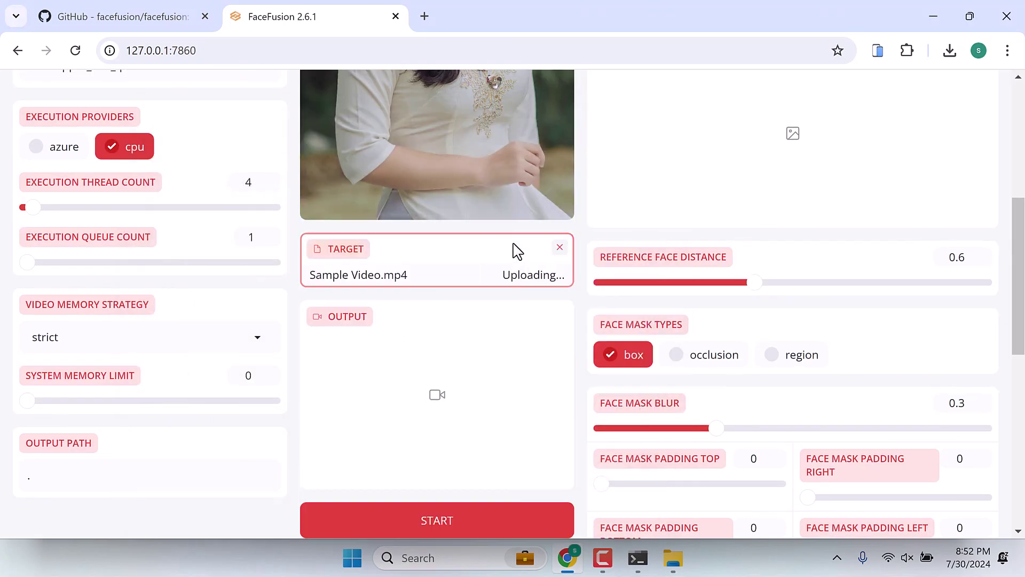
scroll(514, 251, down, 1)
Start the face swap from the START button below the Output panel
scroll(473, 382, down, 6)
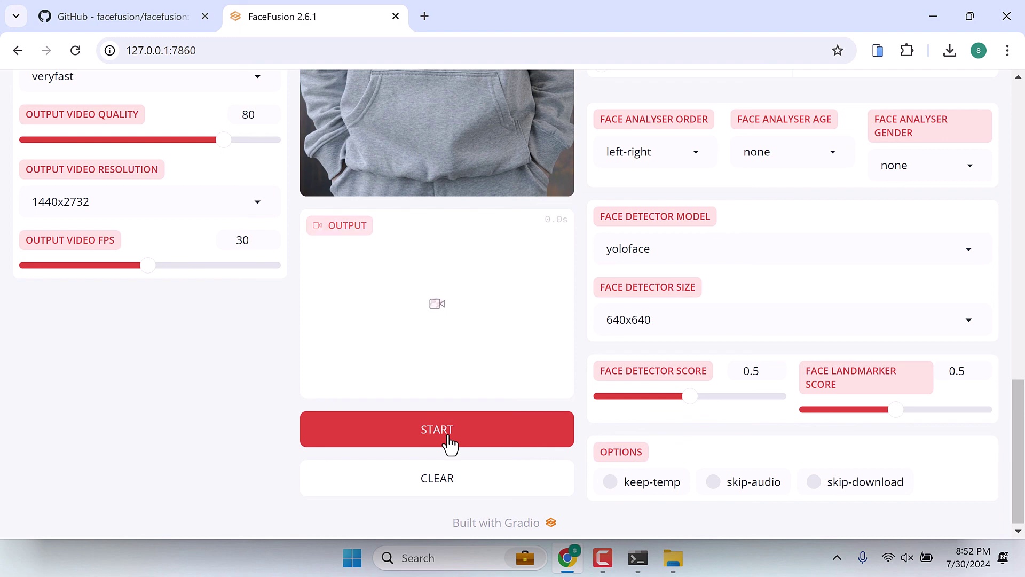
click(449, 435)
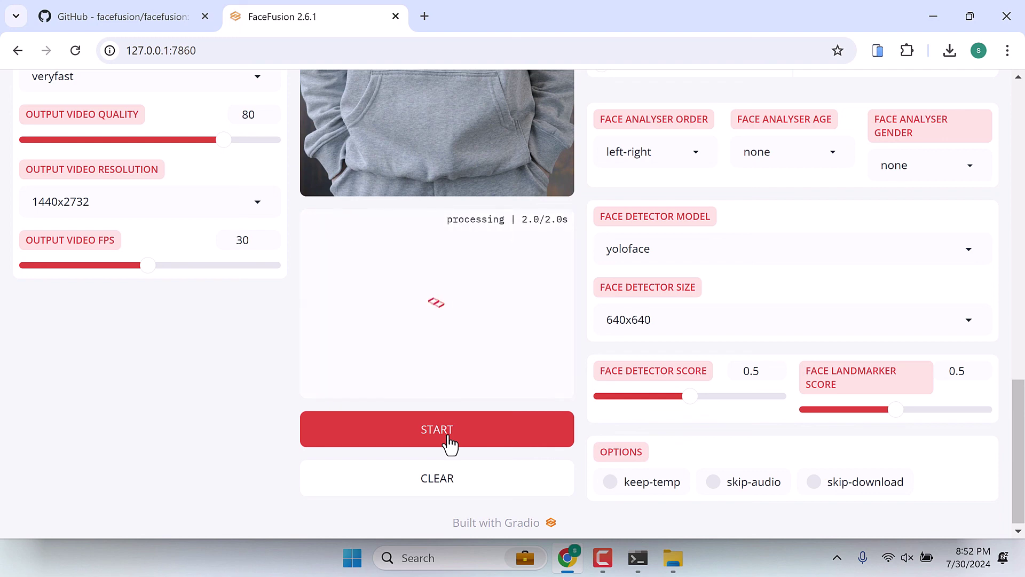